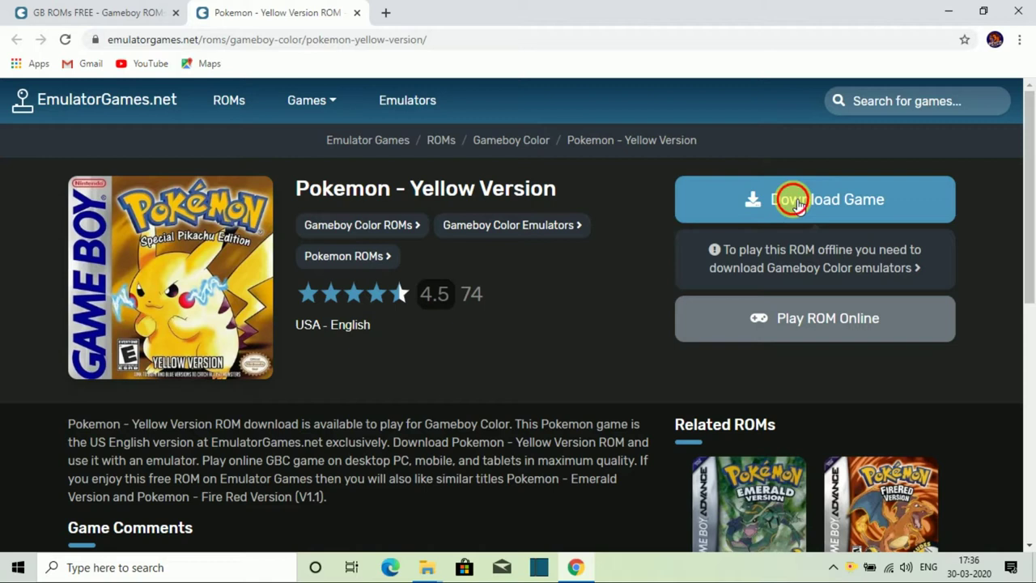
Download the Pokemon - Yellow Version ROM and transfer its zip archive from the Downloads folder to the desktop.
left_click(797, 203)
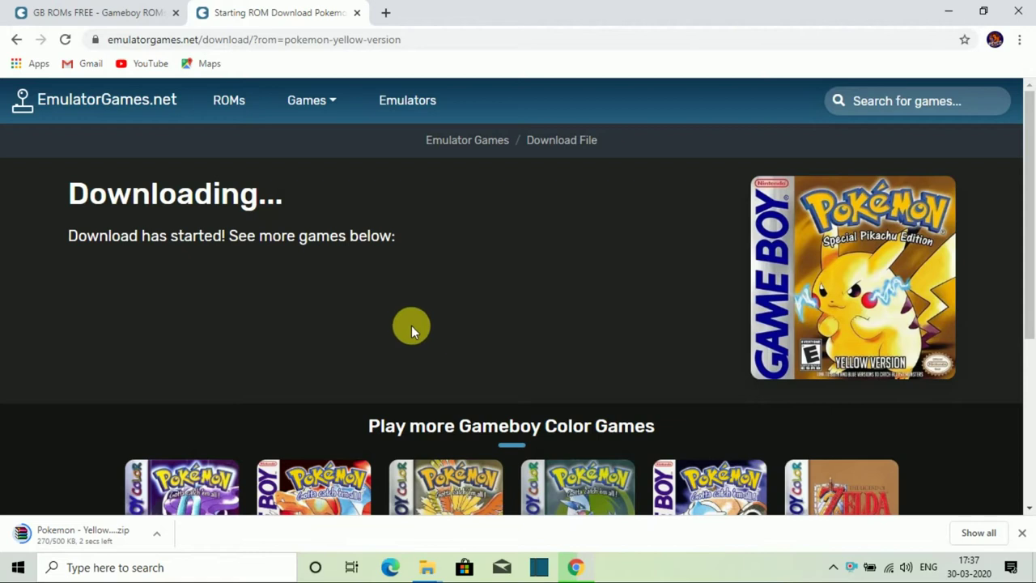
left_click(427, 566)
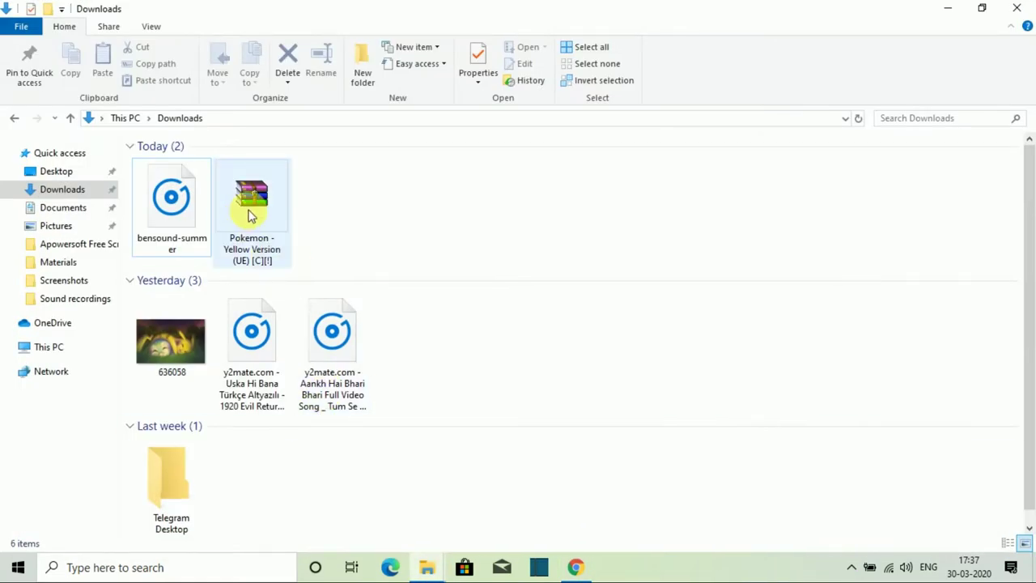
left_click(251, 219)
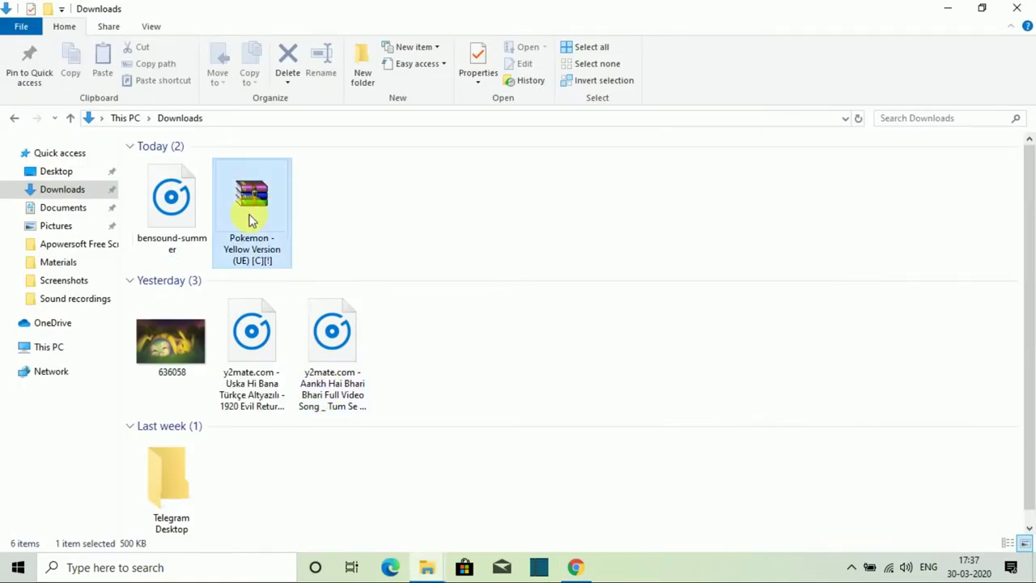
right_click(251, 219)
left_click(307, 441)
left_click(946, 8)
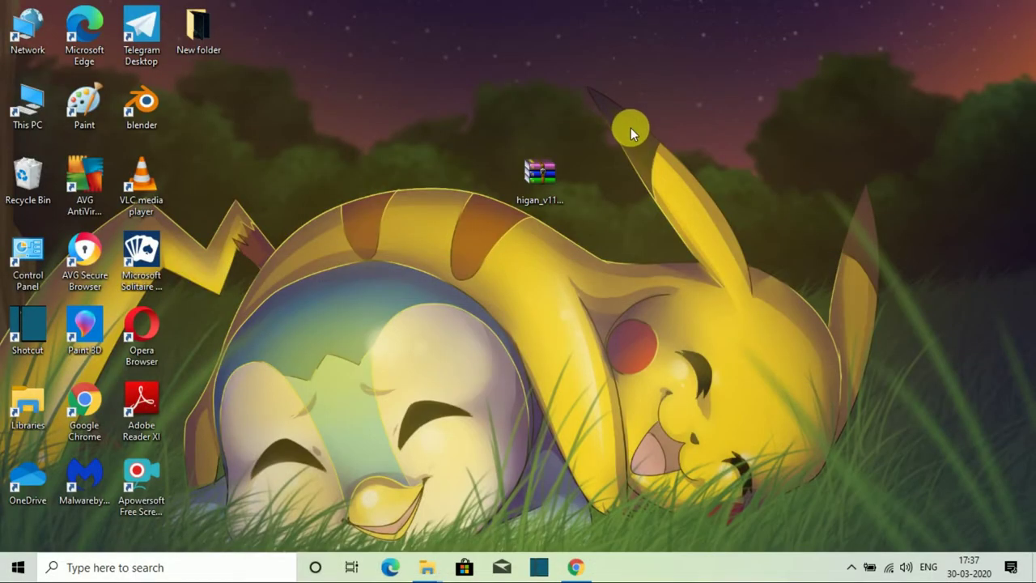
right_click(631, 127)
left_click(701, 200)
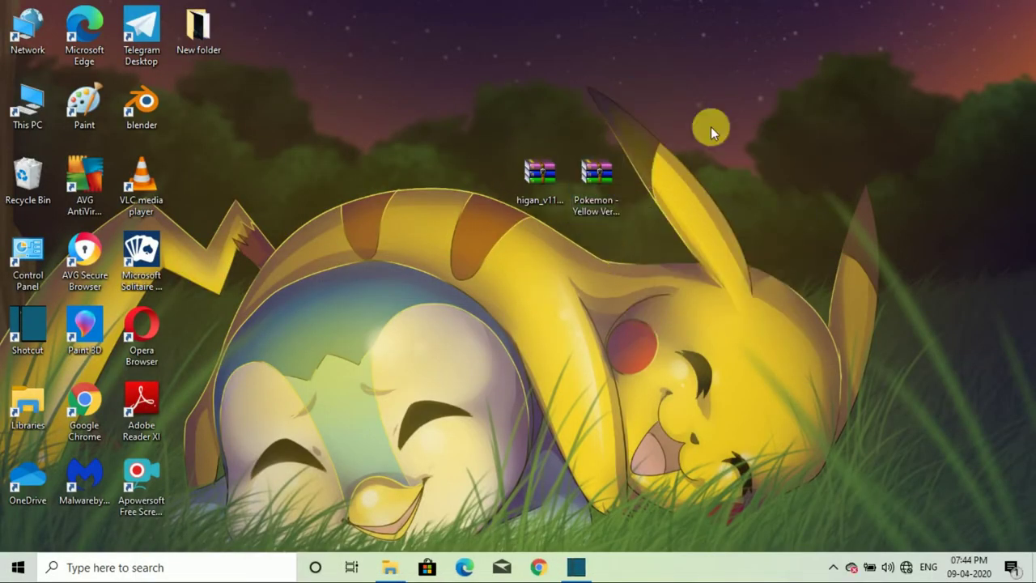
Extract the Pokemon - Yellow Version and higan_v110-windows archives directly onto the desktop.
right_click(611, 162)
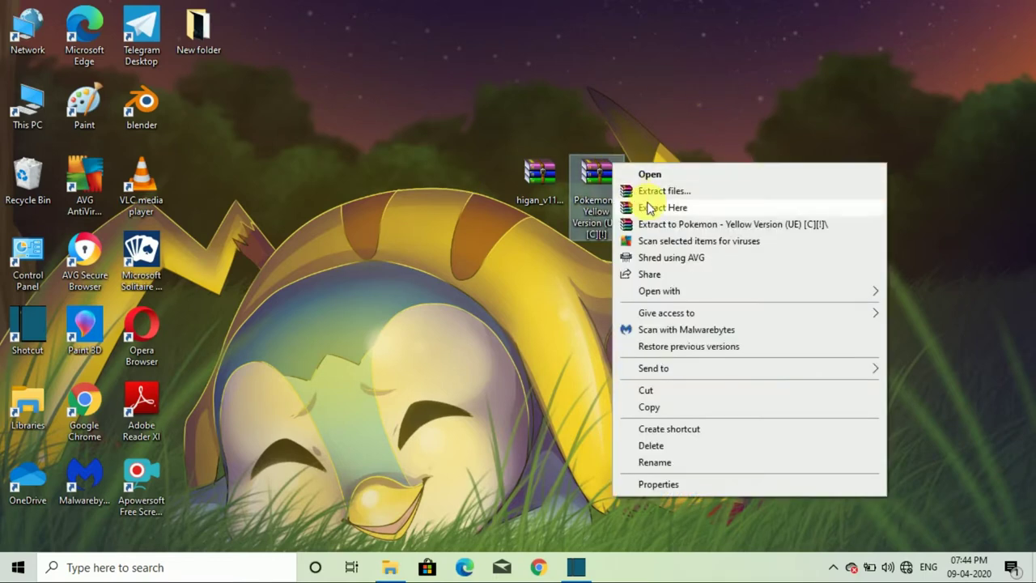
left_click(657, 207)
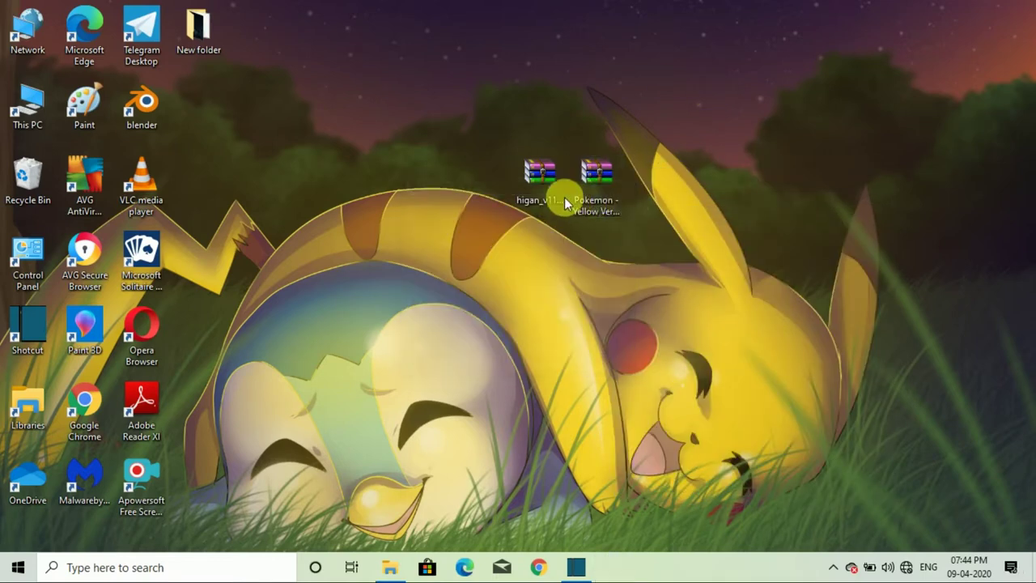
right_click(555, 192)
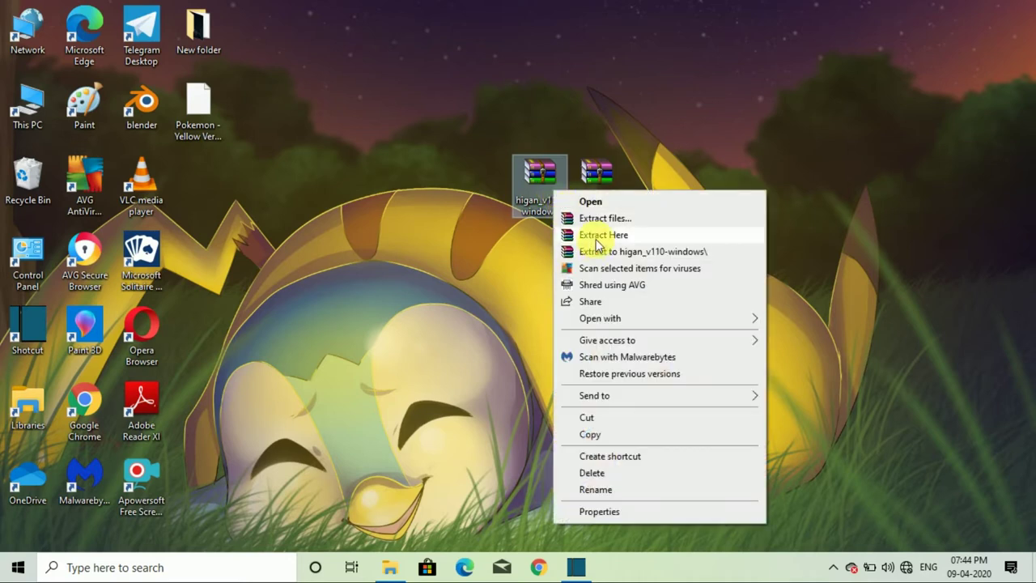
left_click(602, 235)
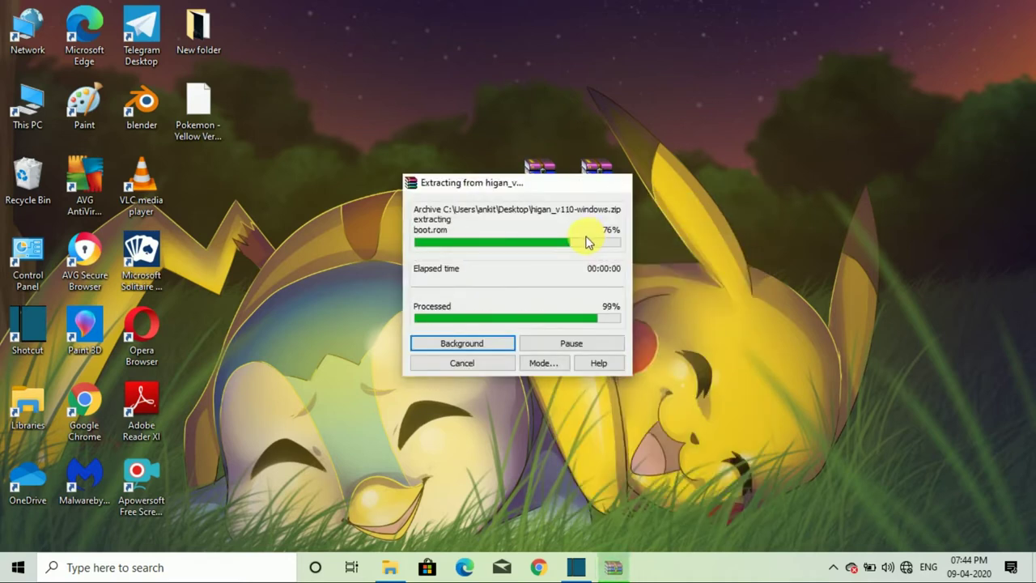
Open the extracted higan_v110-windows folder and launch icarus, allowing it to run despite the SmartScreen prompt.
left_click(218, 184)
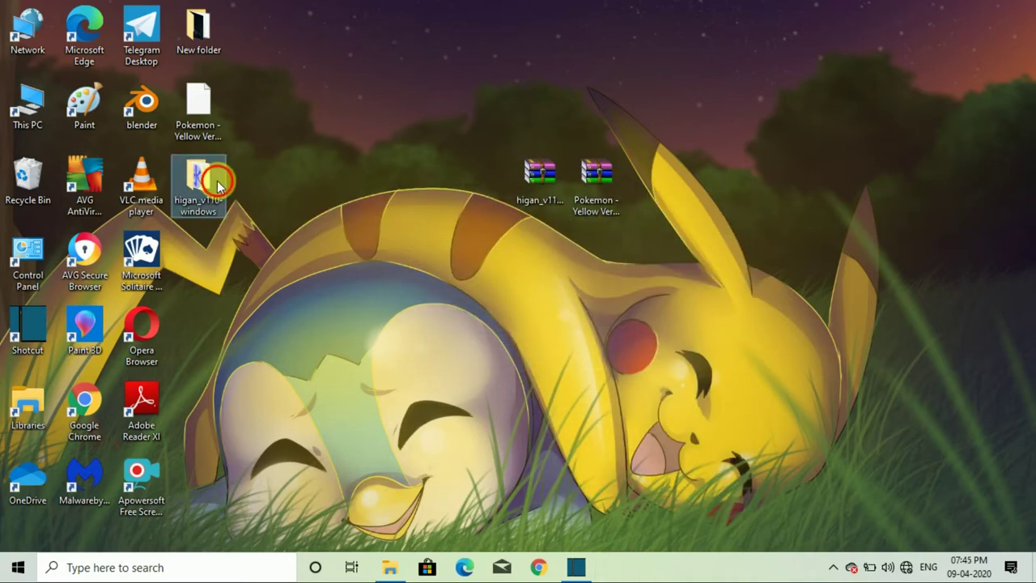
double_click(217, 183)
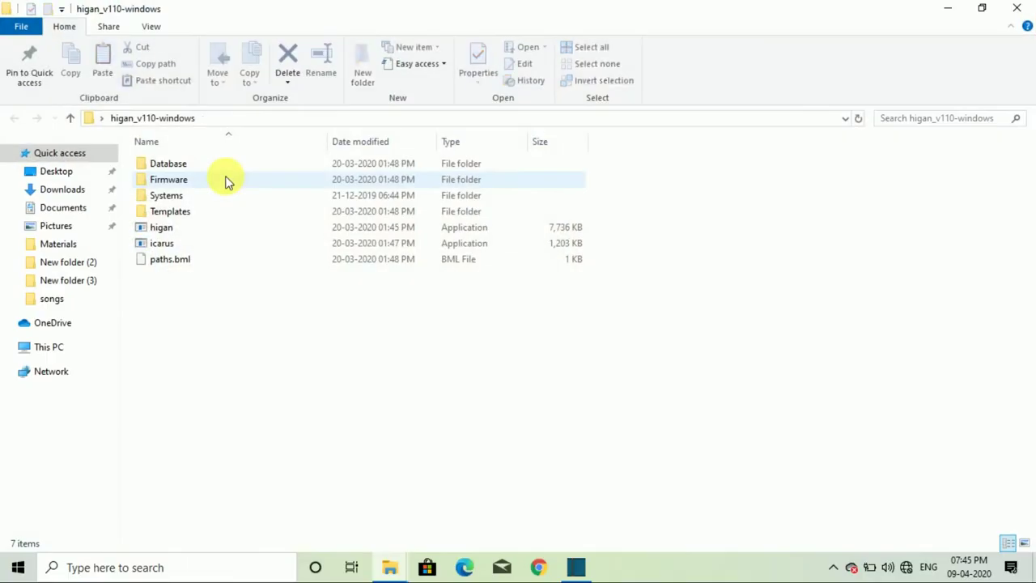
double_click(201, 243)
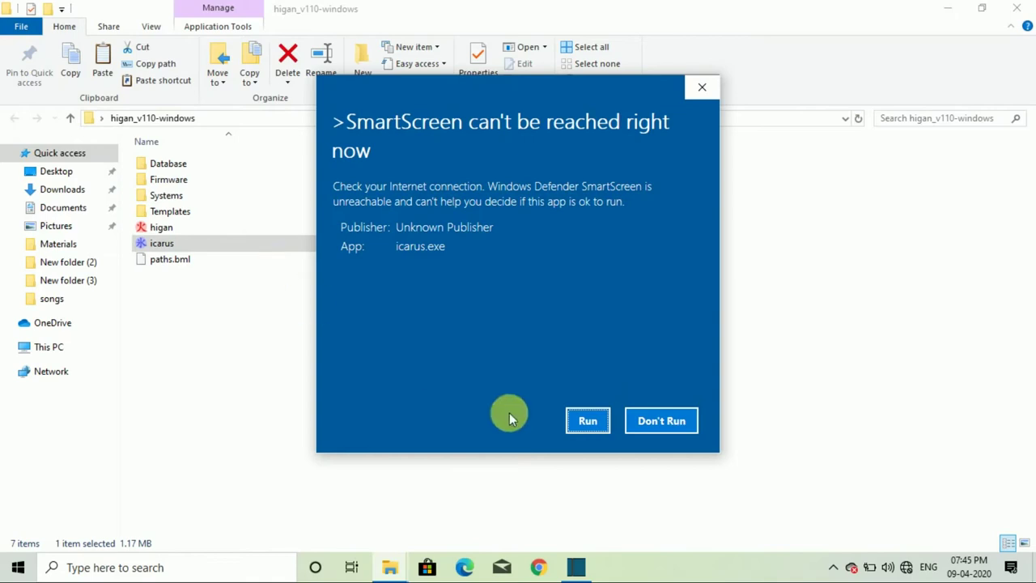
left_click(589, 420)
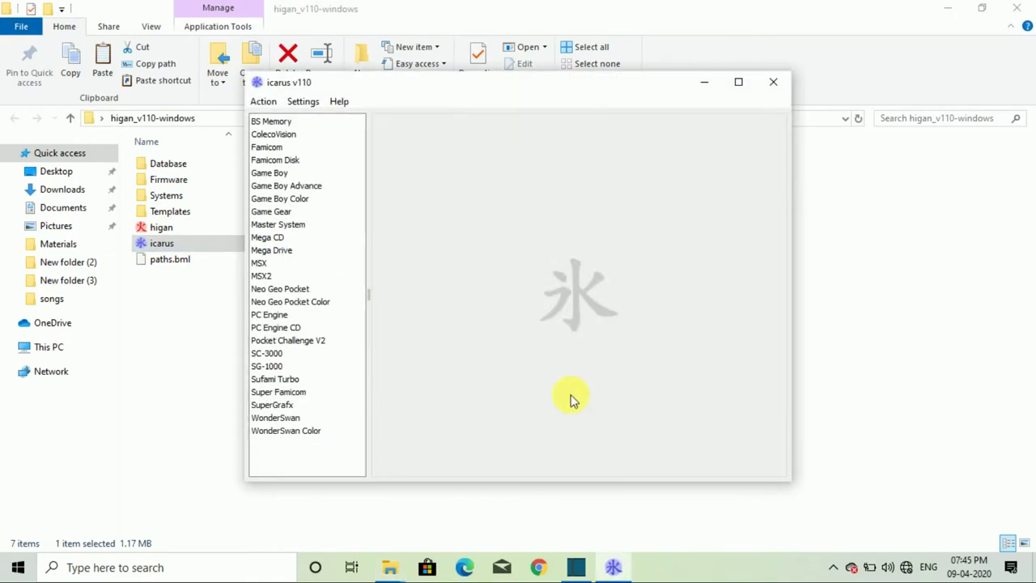
Import Pokemon - Yellow Version (UE) [C][!].gbc from the desktop into the icarus Game Boy library, then close icarus.
left_click(287, 175)
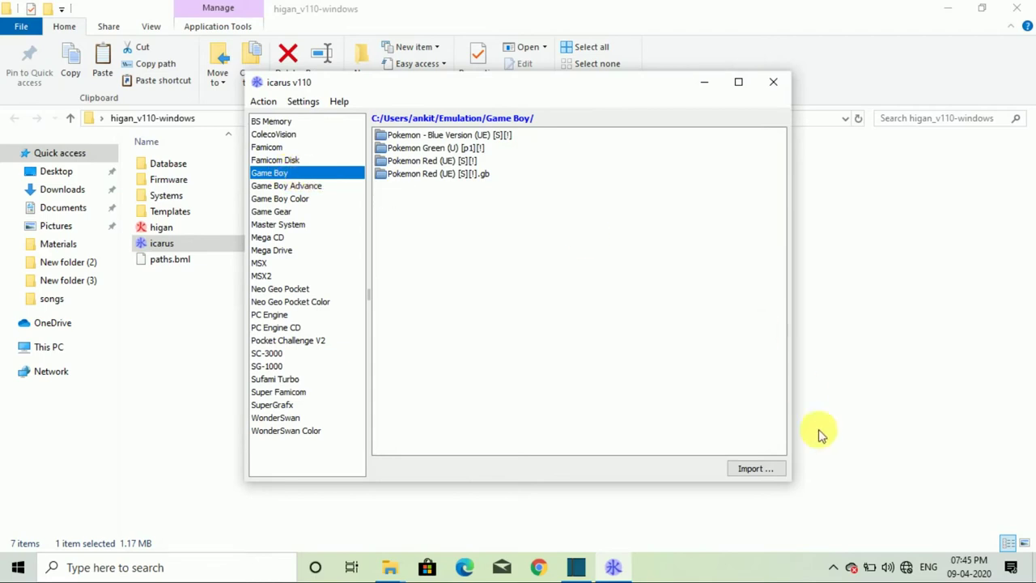
left_click(752, 468)
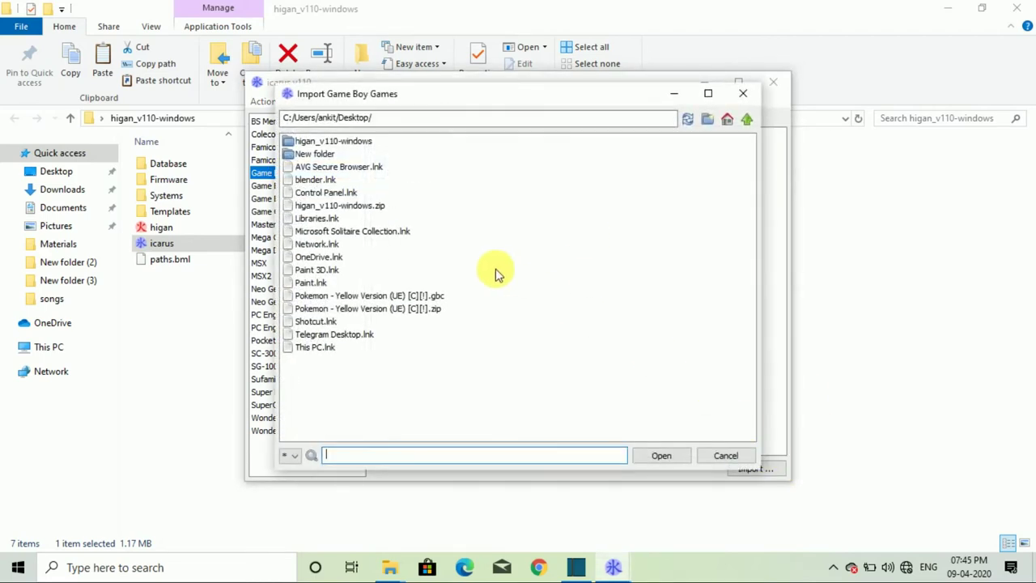
left_click(401, 297)
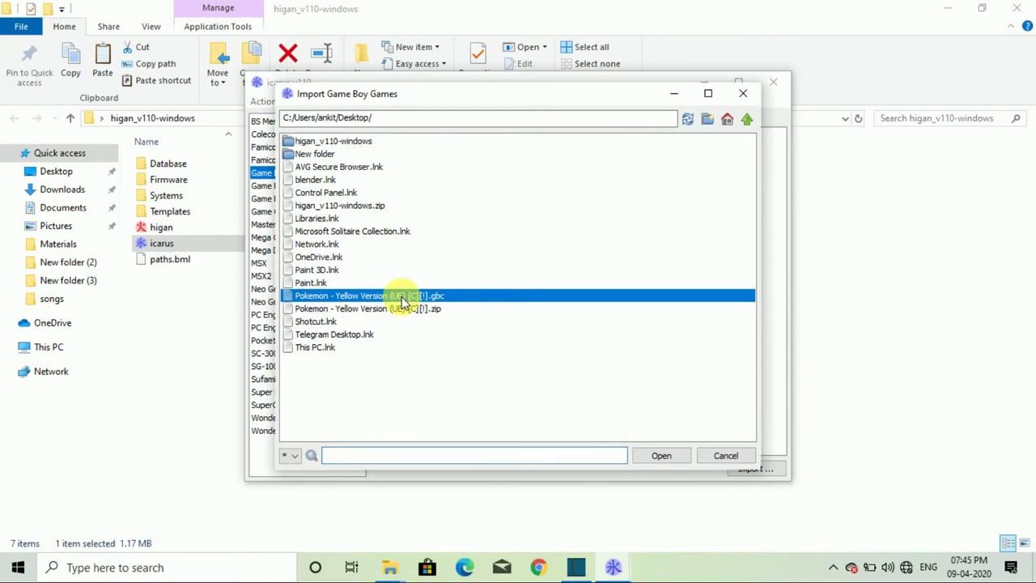
left_click(677, 459)
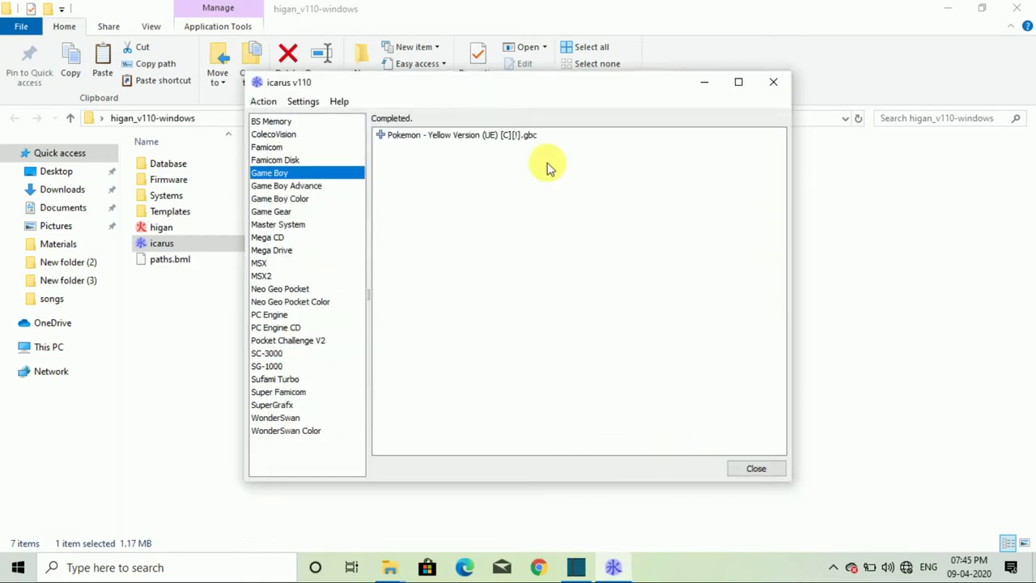
left_click(773, 82)
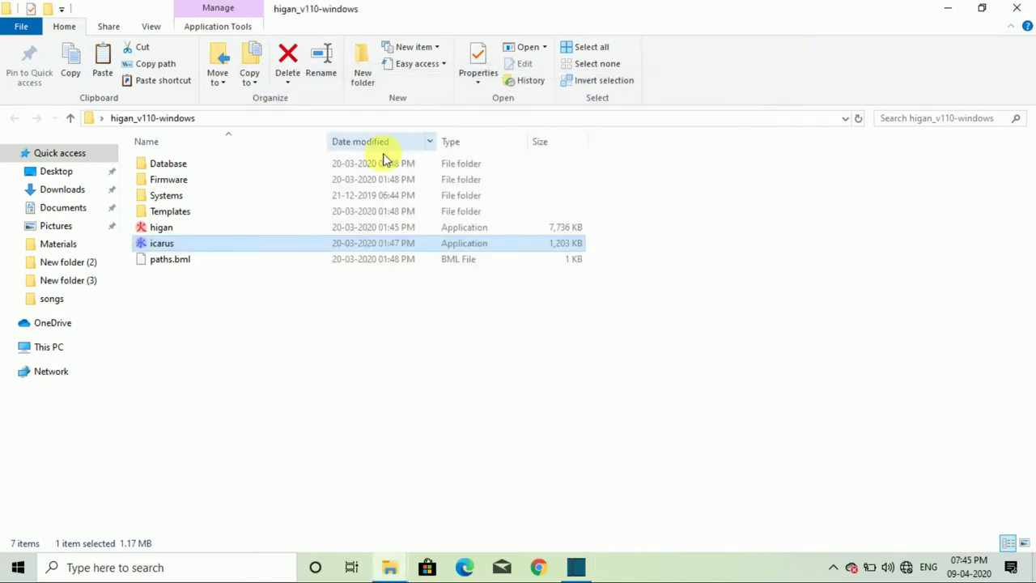
Launch higan from the same folder, allowing it to run past SmartScreen, and maximize its window.
left_click(247, 230)
double_click(249, 237)
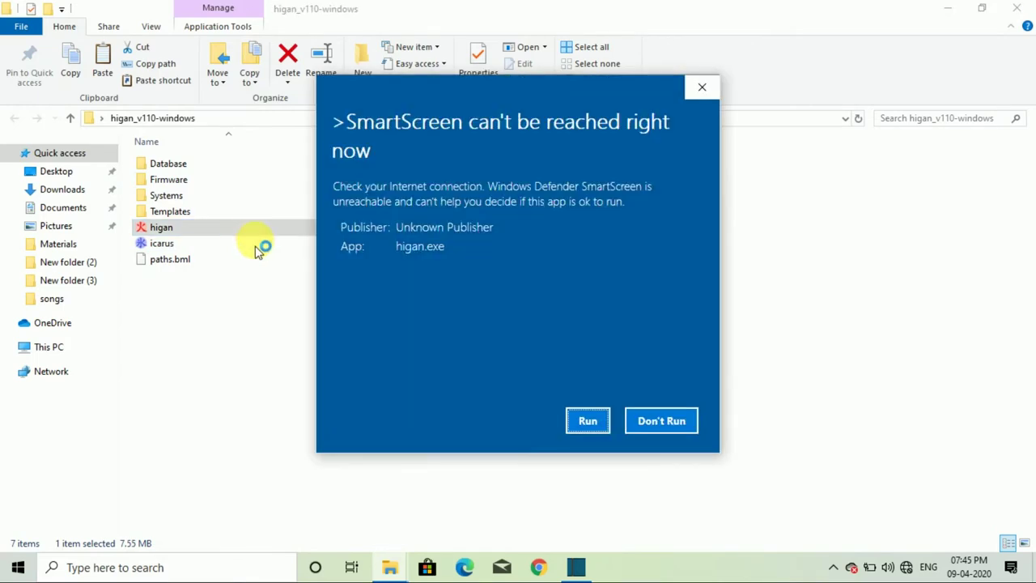
left_click(587, 418)
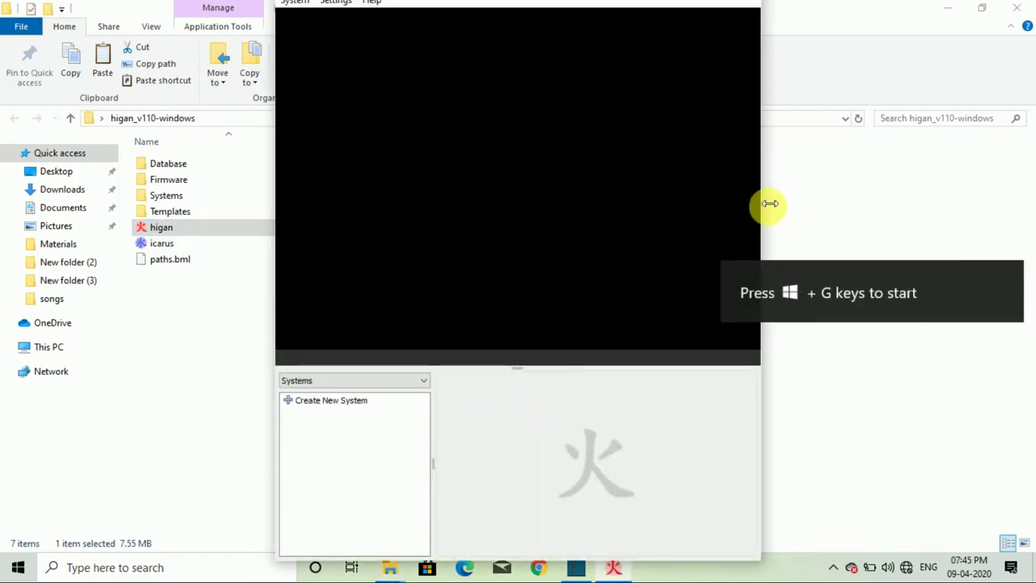
left_click(739, 13)
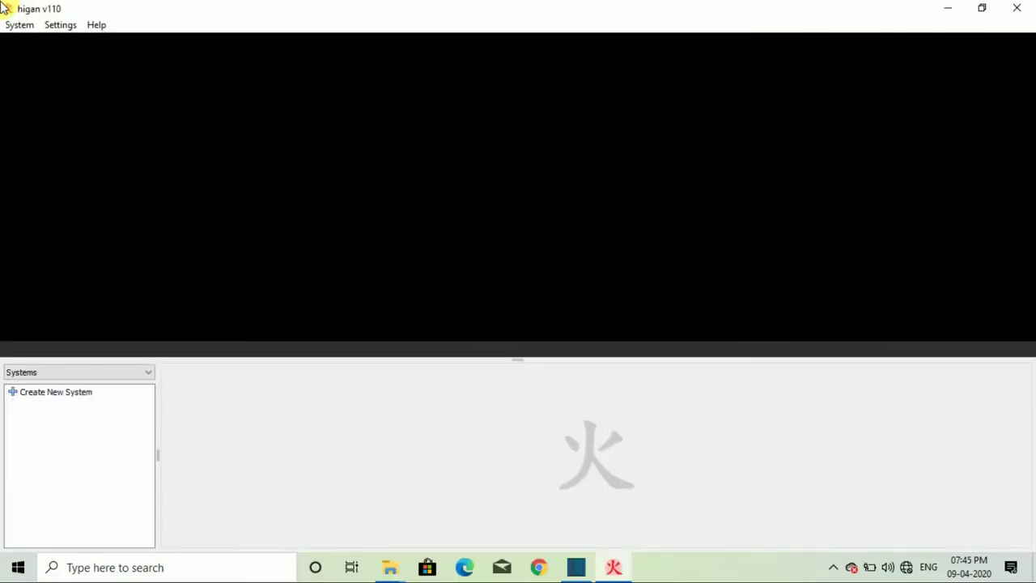
Create a new Game Boy system with the name Game Boy and load it.
left_click(70, 391)
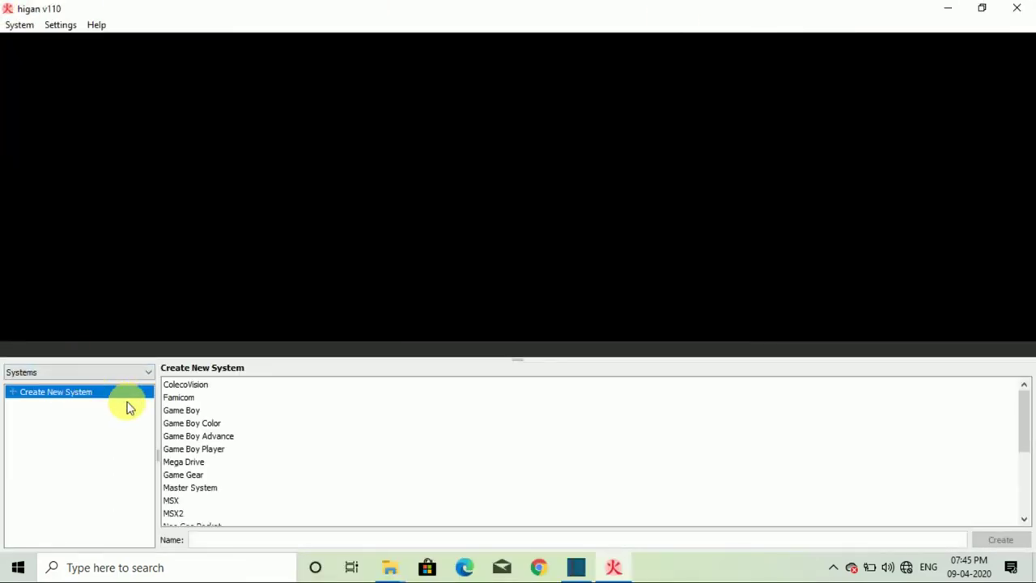
left_click(198, 410)
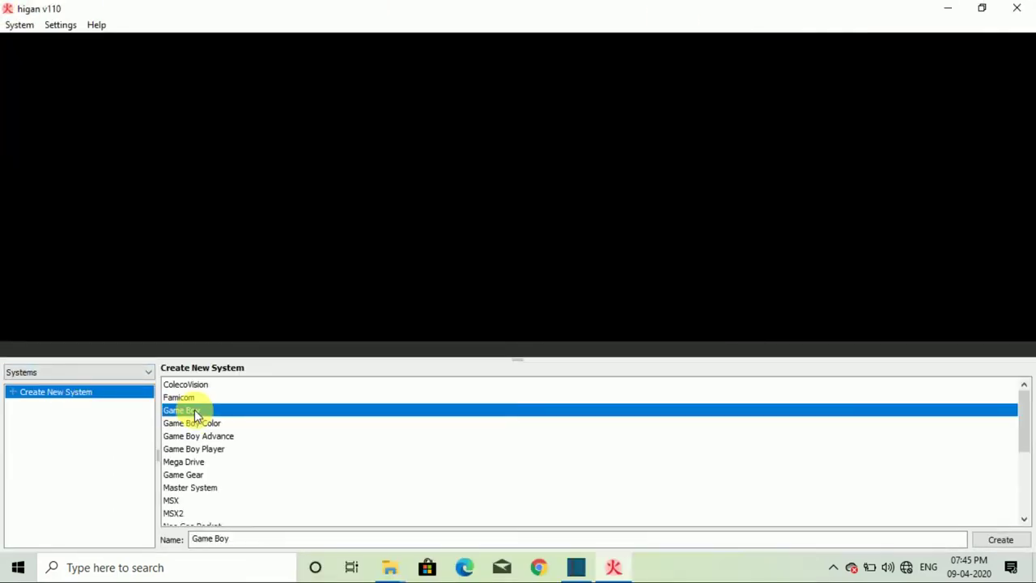
left_click(1003, 542)
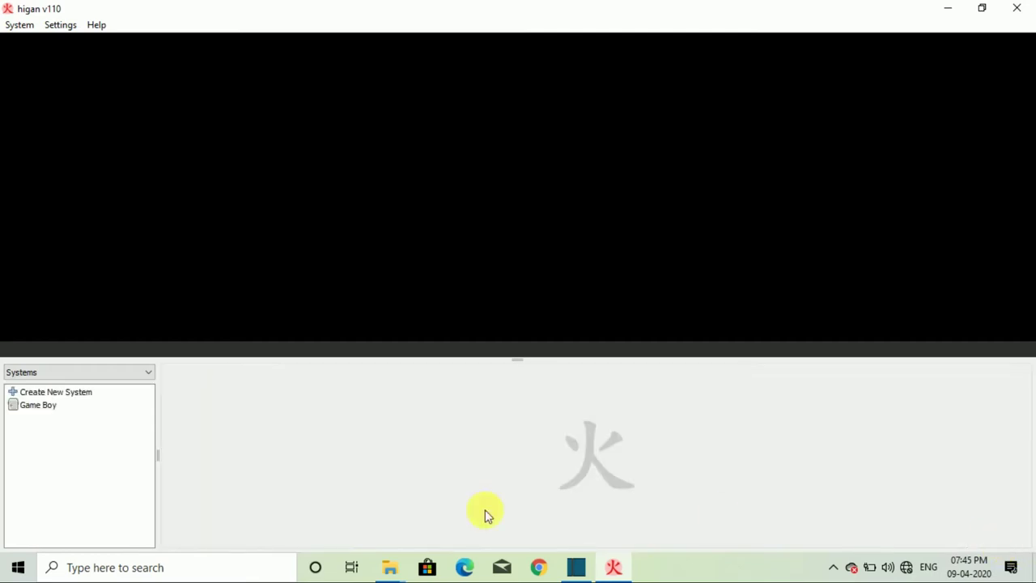
left_click(49, 405)
left_click(1001, 539)
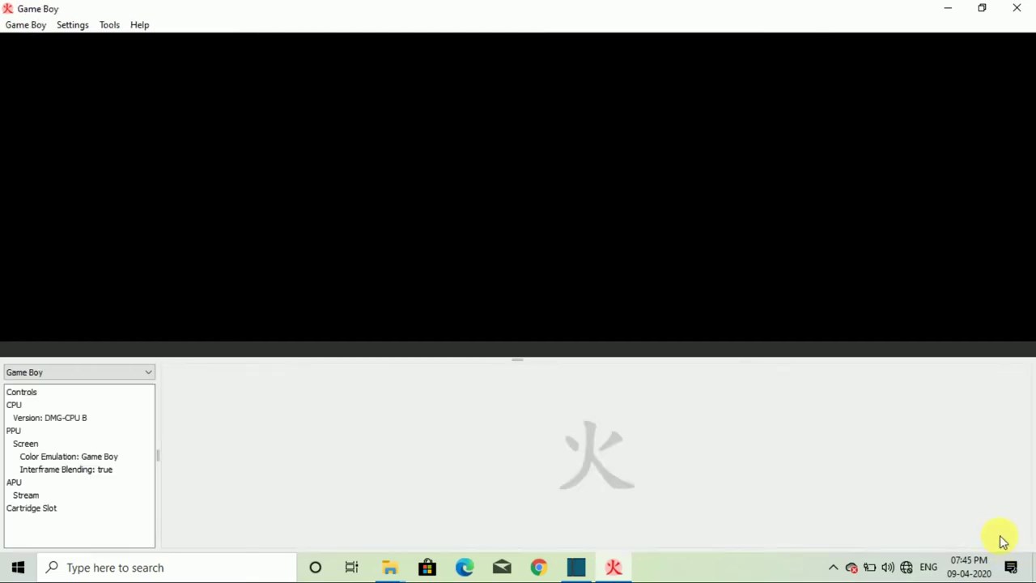
Map the Game Boy's Up, Down, Left and Right controls to the matching keyboard arrow keys.
left_click(22, 393)
double_click(216, 386)
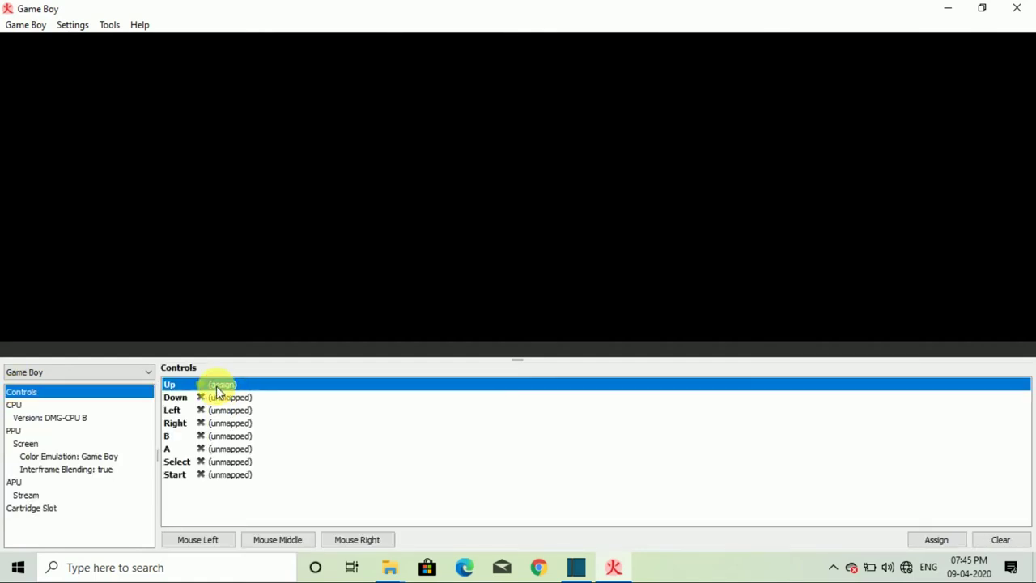
key("Up")
double_click(214, 396)
key("Down")
double_click(216, 410)
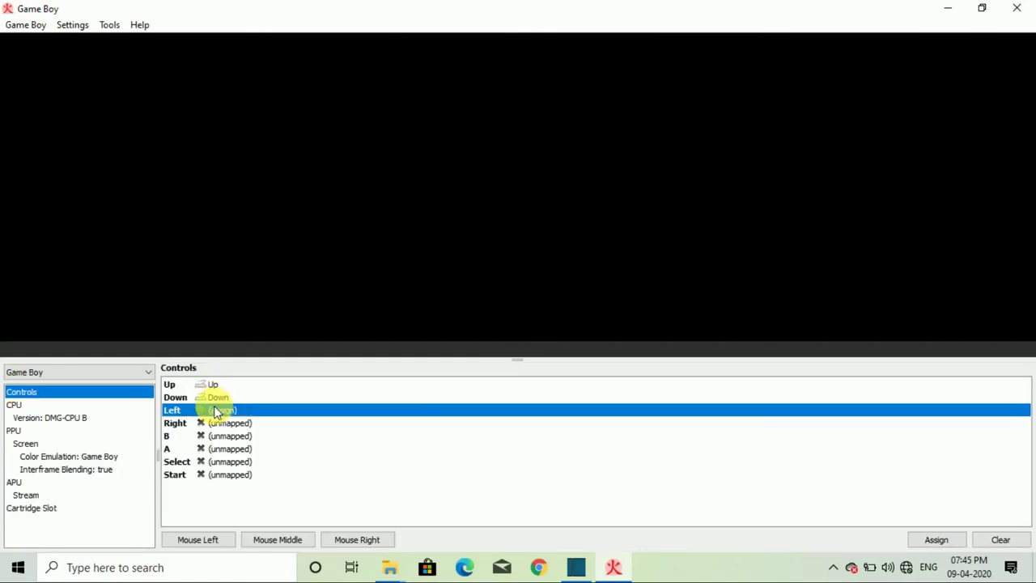
key("Left")
double_click(215, 423)
key("Right")
Map the Game Boy's B control to D, A to A, Select to Spacebar and Start to Return.
double_click(215, 436)
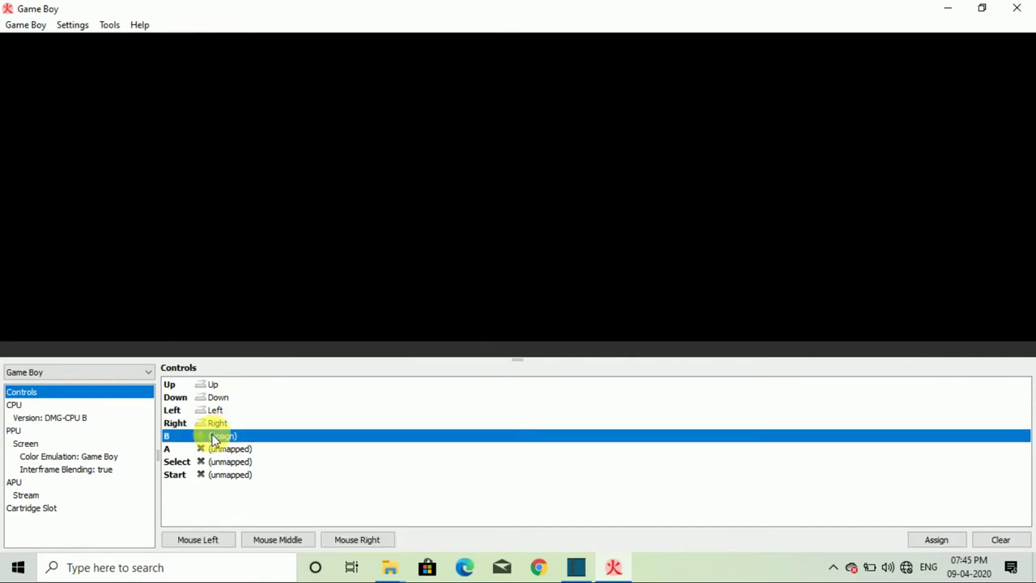
key("d")
double_click(216, 447)
key("a")
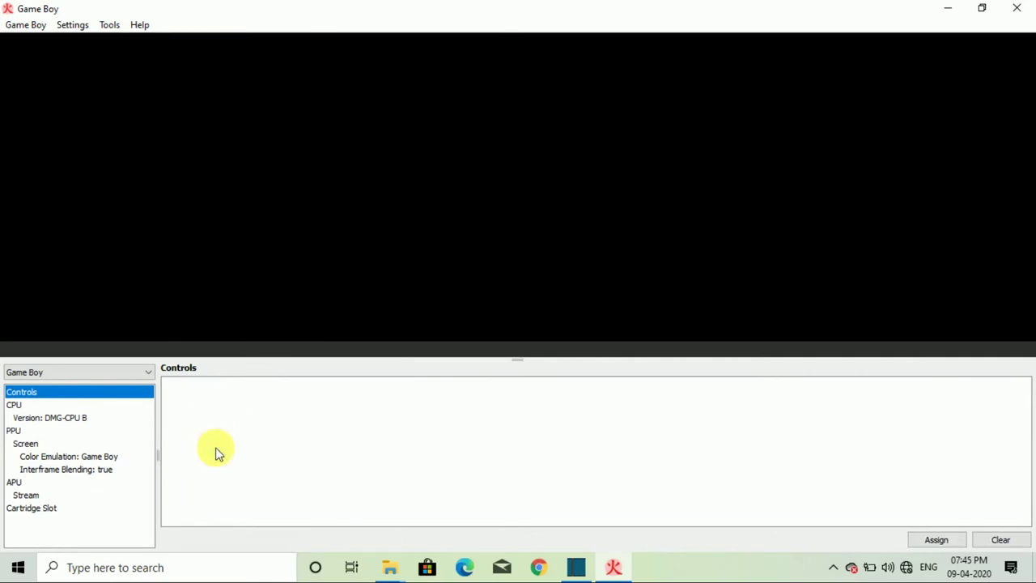
left_click(224, 463)
left_click(224, 463)
key("space")
left_click(227, 477)
left_click(226, 477)
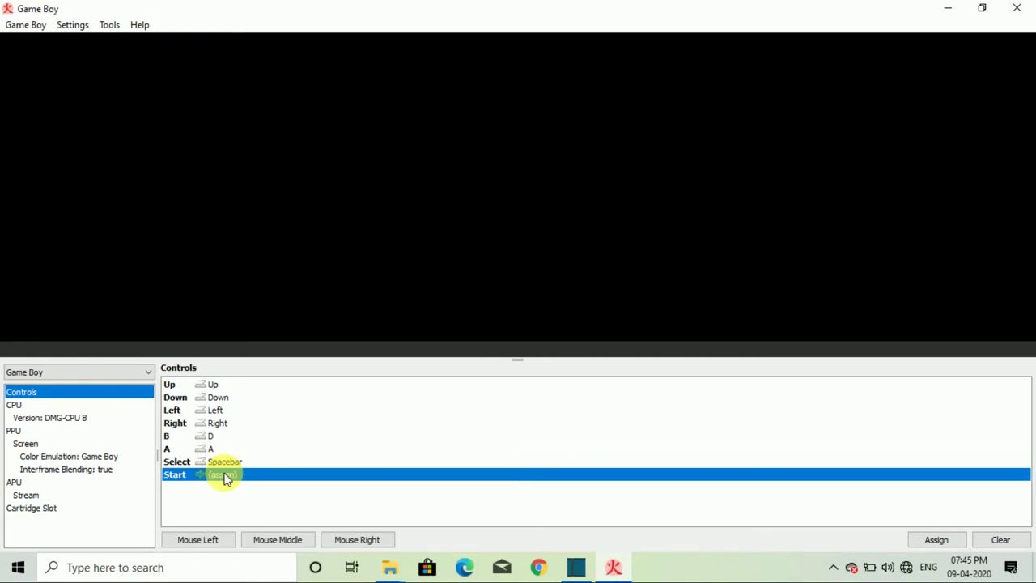
key("Return")
Connect Pokemon - Yellow Version (UE) [C][!] to the Game Boy's cartridge slot.
left_click(24, 508)
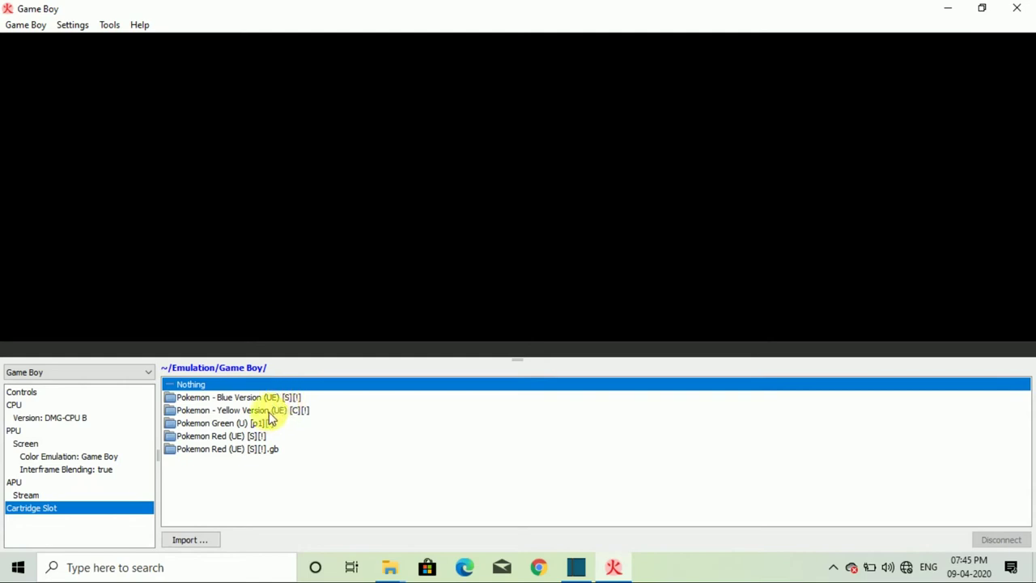
left_click(270, 410)
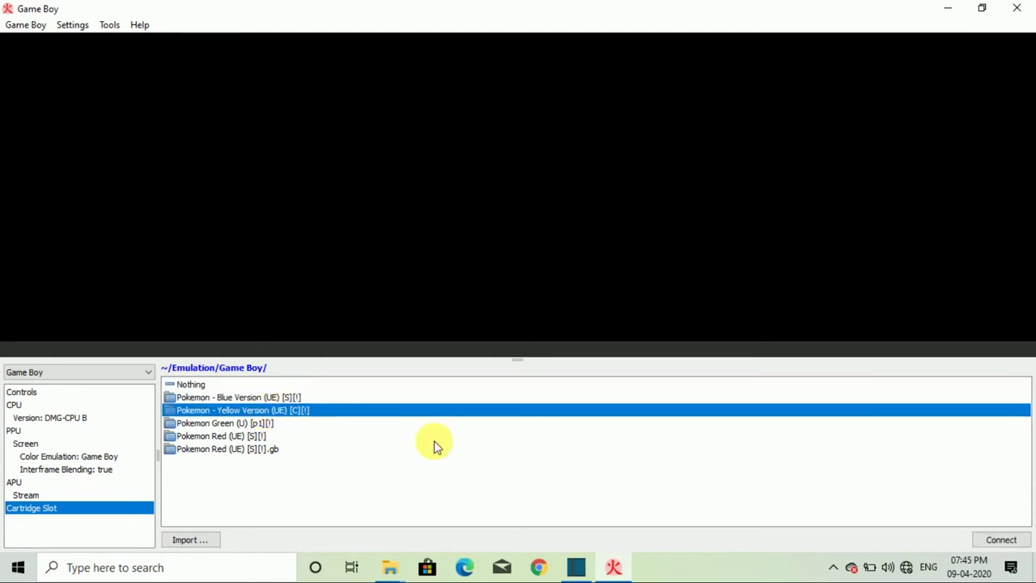
left_click(981, 543)
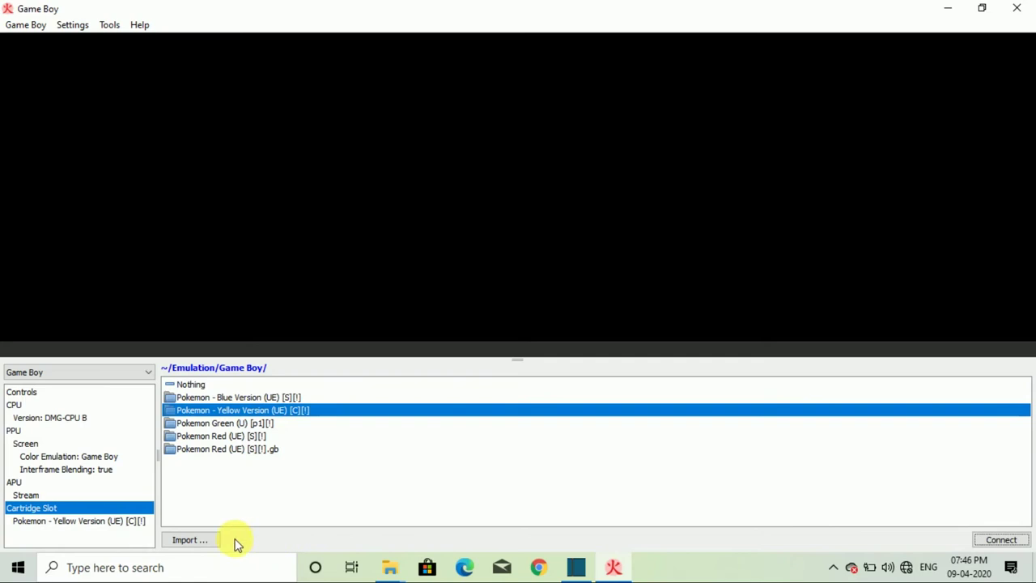
Power on the Game Boy and hide the system panels to enlarge the game display.
left_click(26, 25)
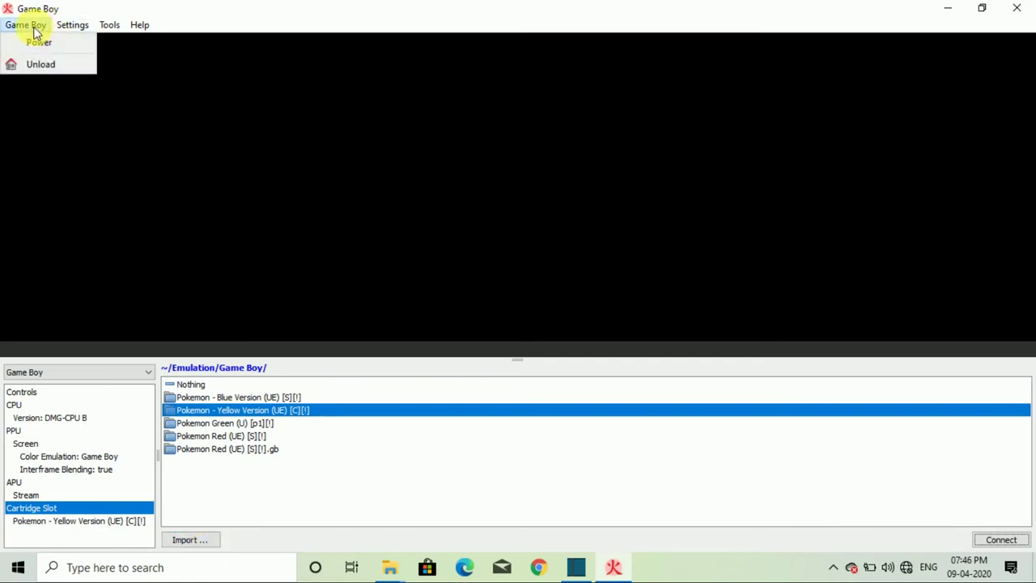
left_click(53, 41)
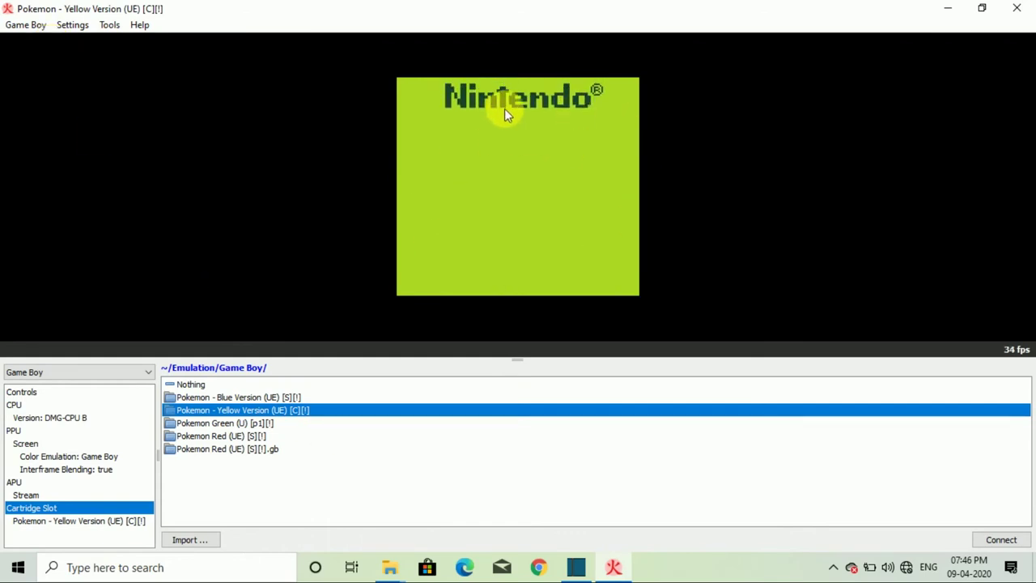
left_click(69, 25)
left_click(111, 126)
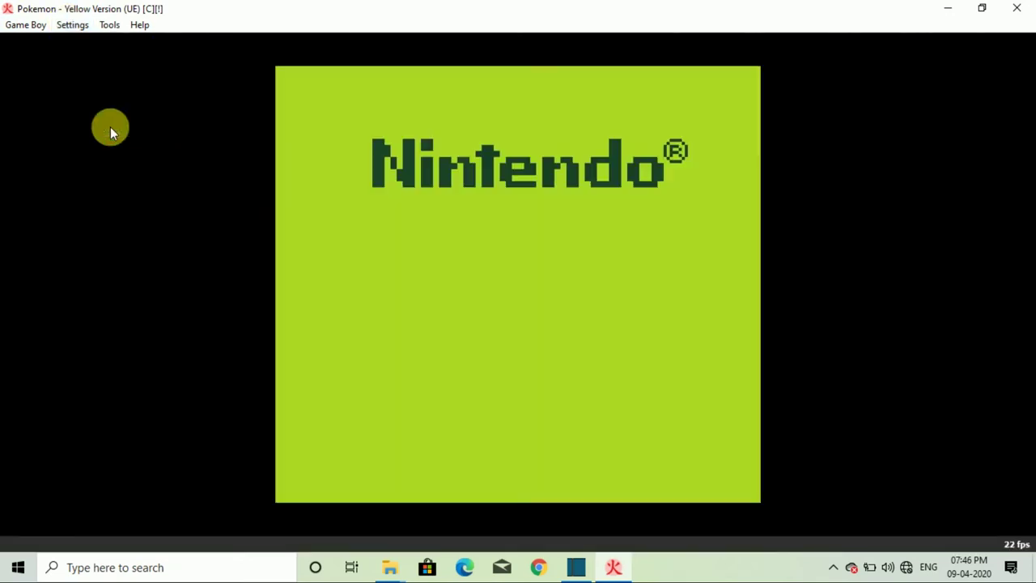